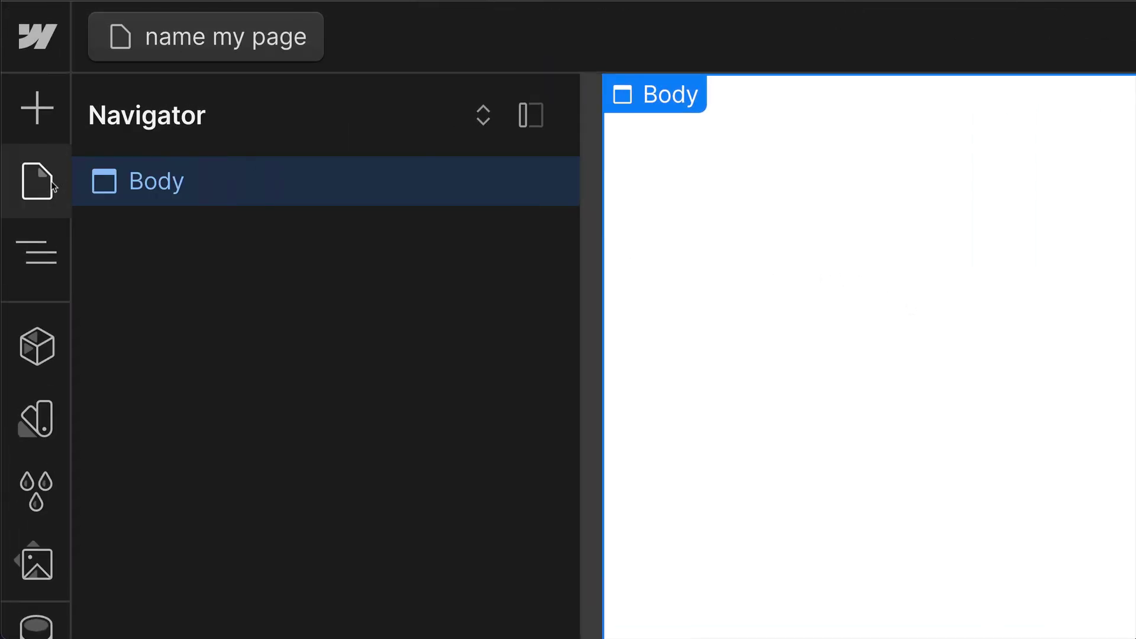
# - Show the site's Pages panel and browse the Static pages list down to Password and 404
pyautogui.click(51, 181)
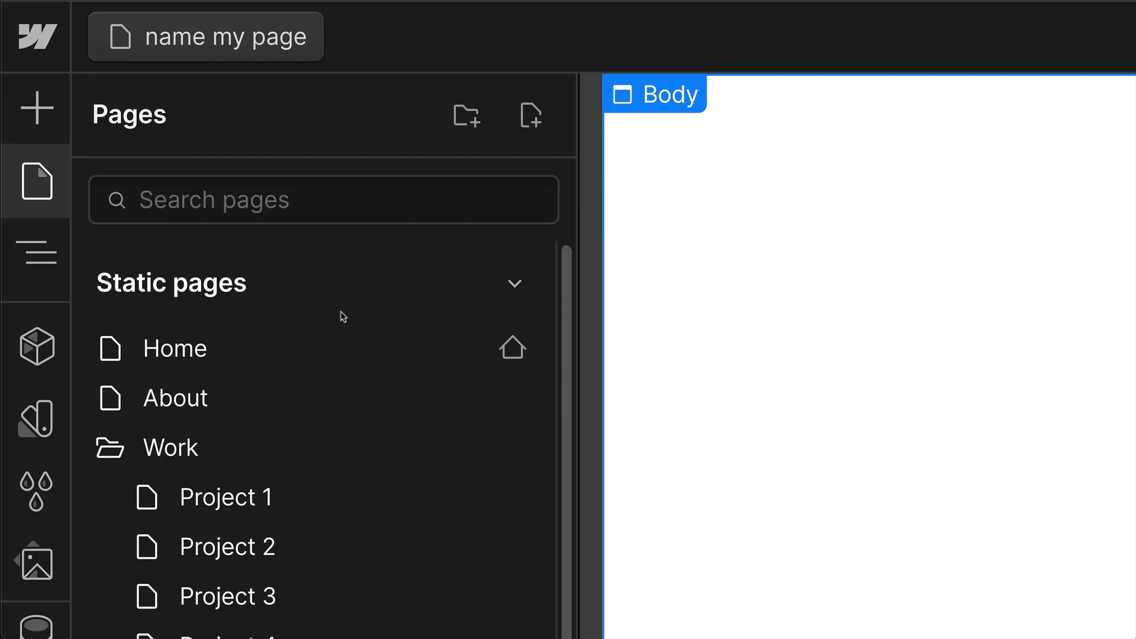
pyautogui.scroll(-1, 406, 345)
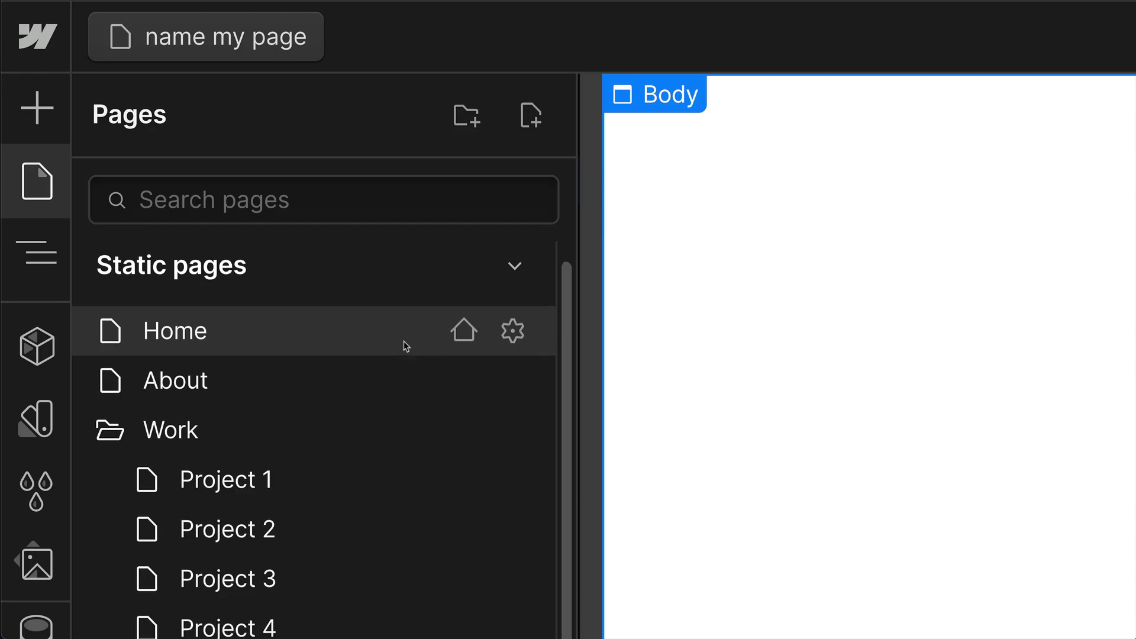
pyautogui.scroll(-1, 404, 343)
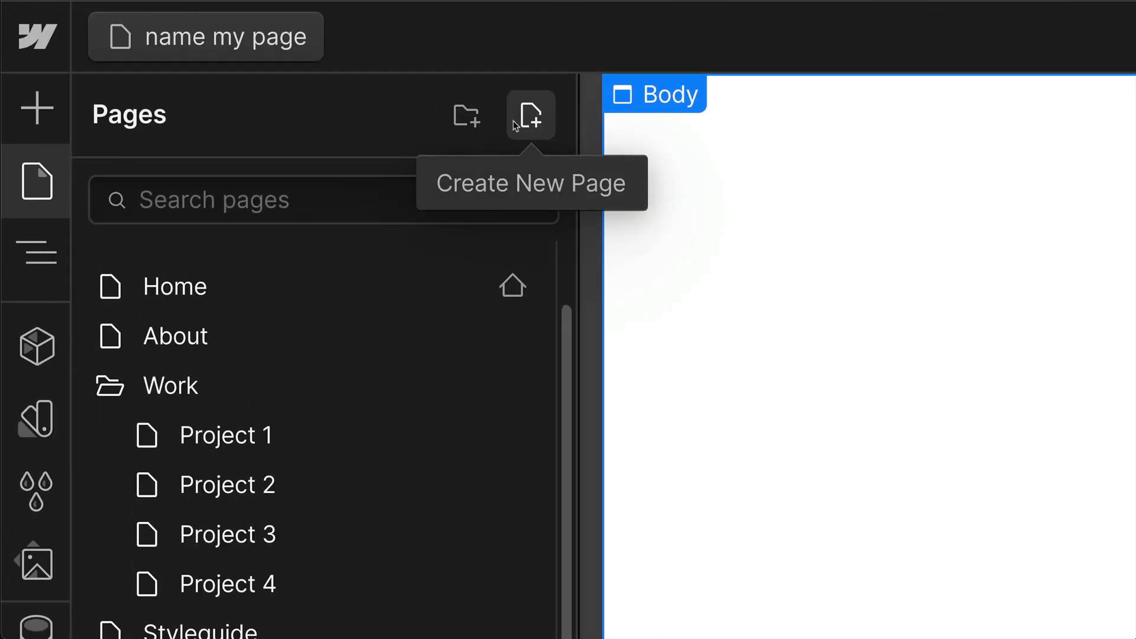
# - Create a static page named 'name it whatever you want' and open it
pyautogui.click(521, 127)
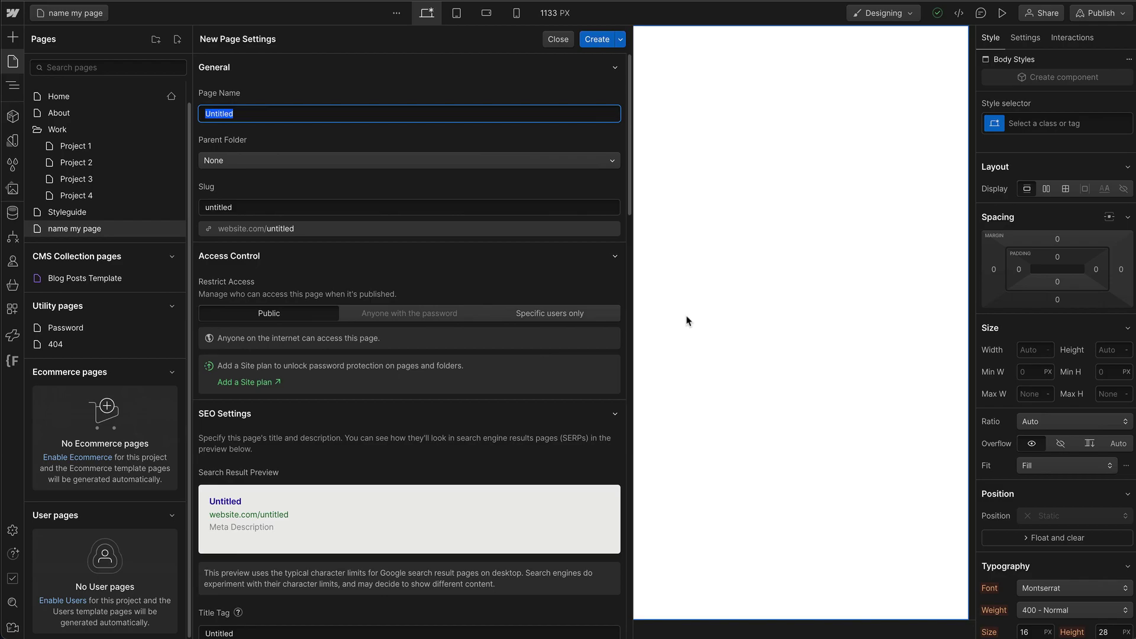
pyautogui.write('name it whatever yo')
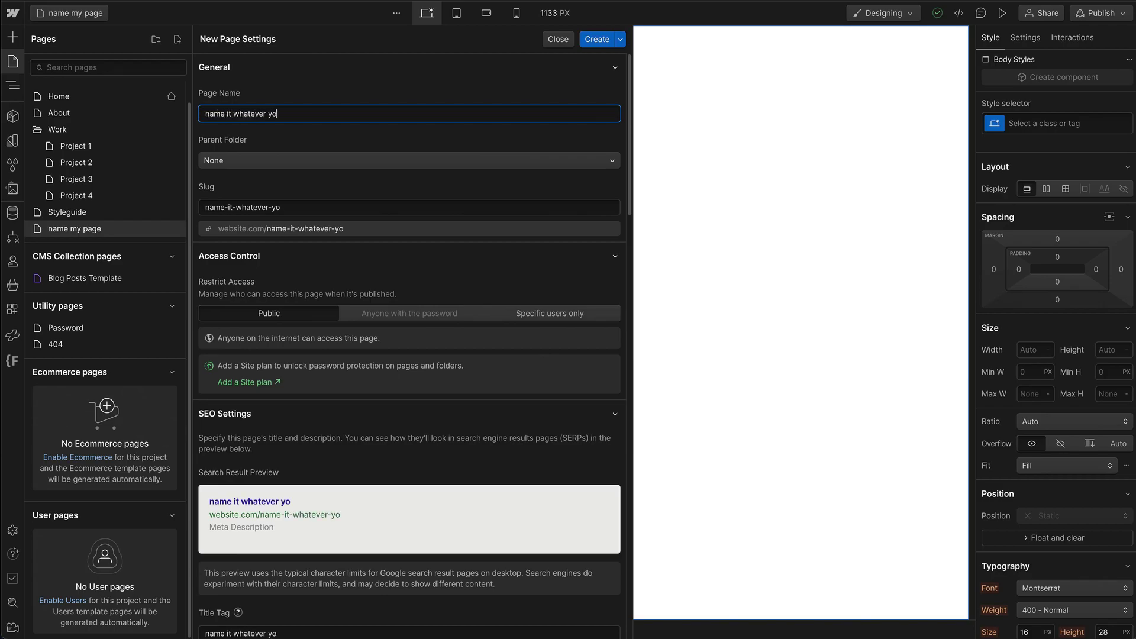
pyautogui.write('u want')
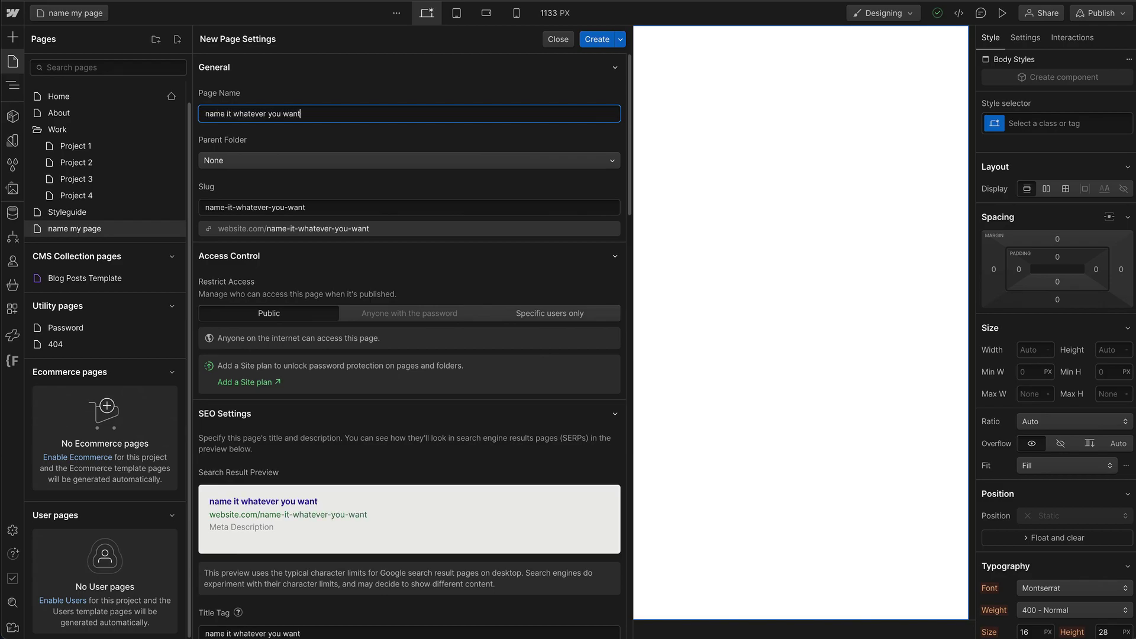
pyautogui.click(604, 40)
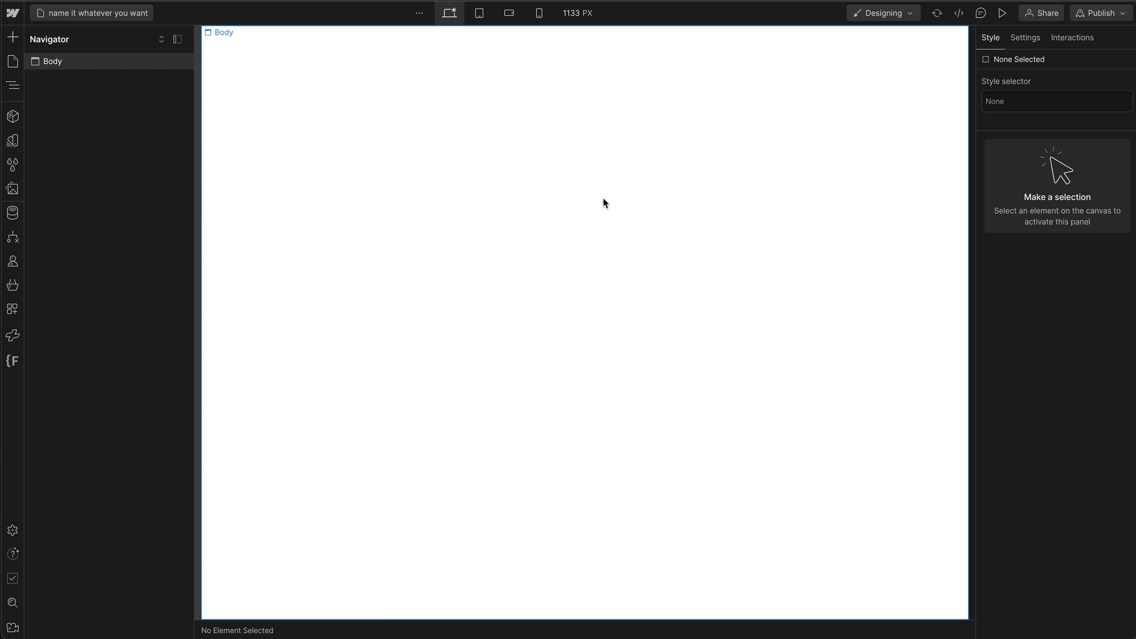
# - Review the Home page's SEO and Open Graph settings, then save them
pyautogui.click(12, 61)
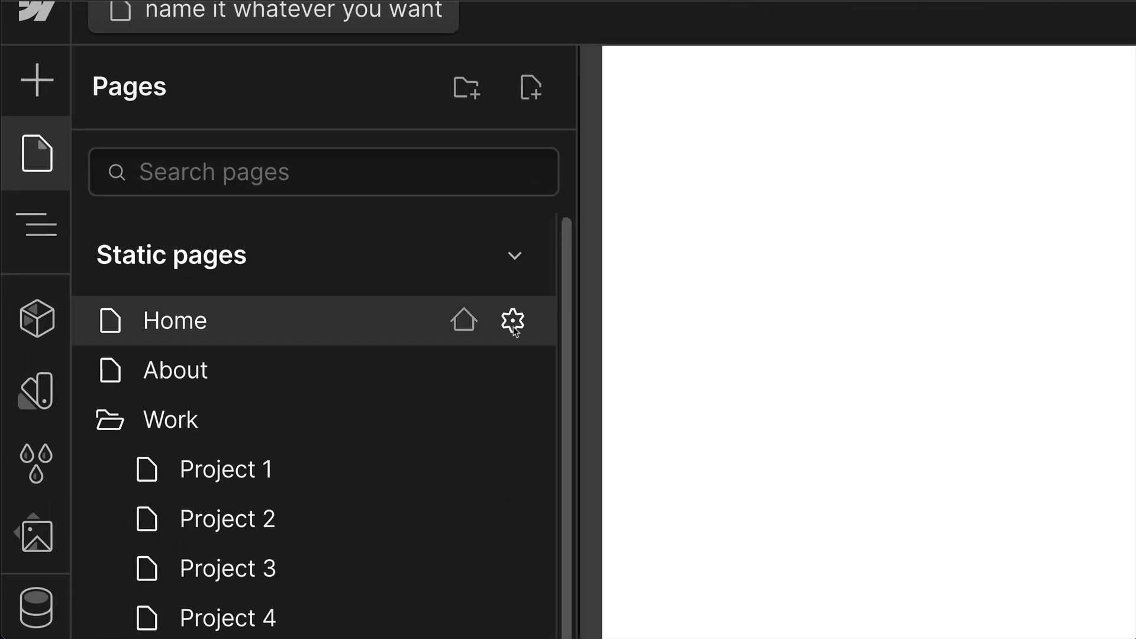
pyautogui.click(512, 322)
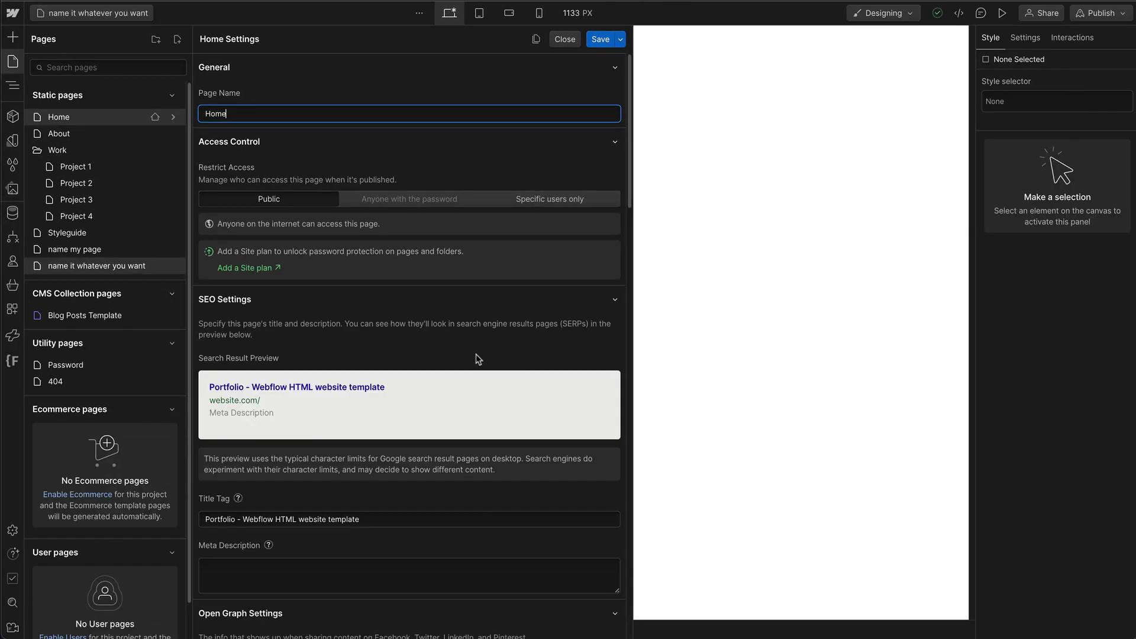
pyautogui.scroll(-6, 478, 359)
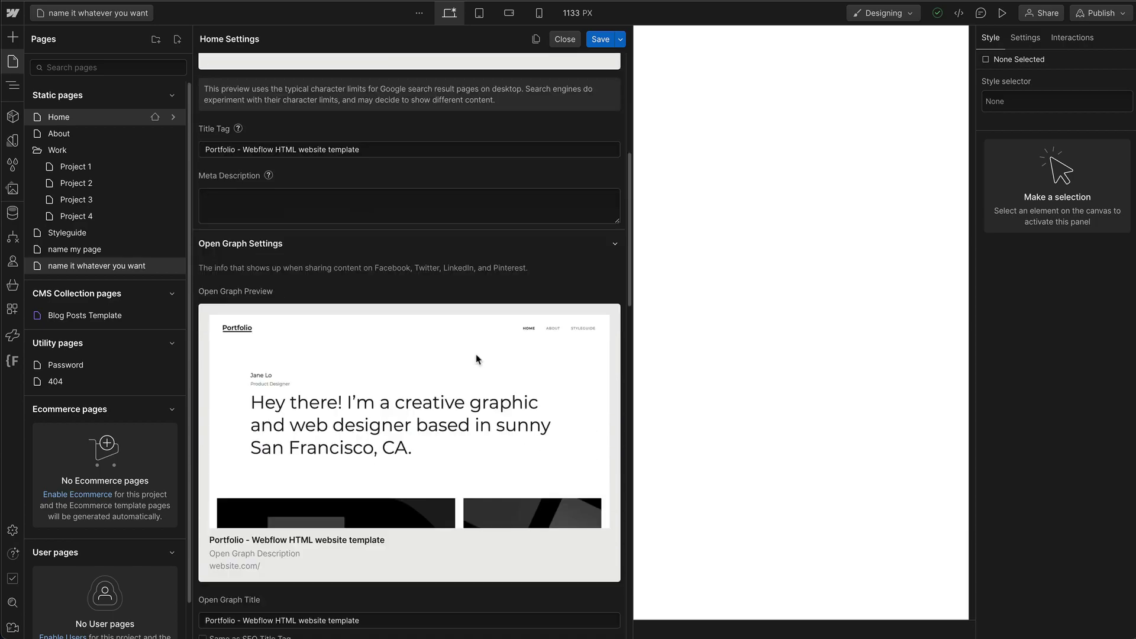
pyautogui.scroll(-7, 478, 359)
pyautogui.scroll(3, 478, 358)
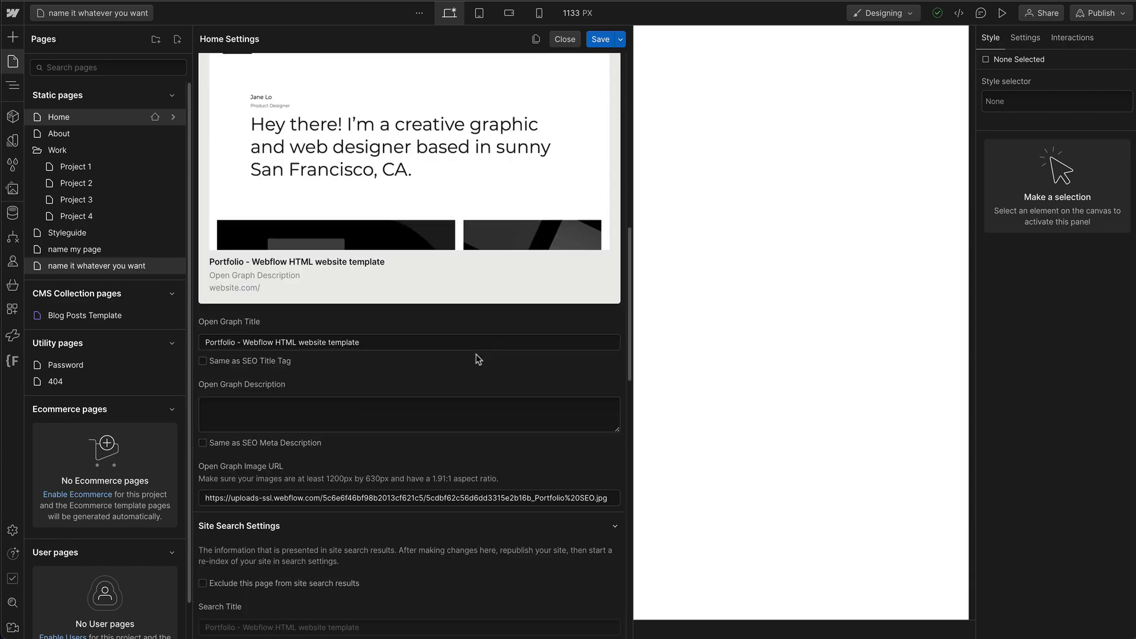
pyautogui.scroll(10, 476, 354)
pyautogui.click(566, 116)
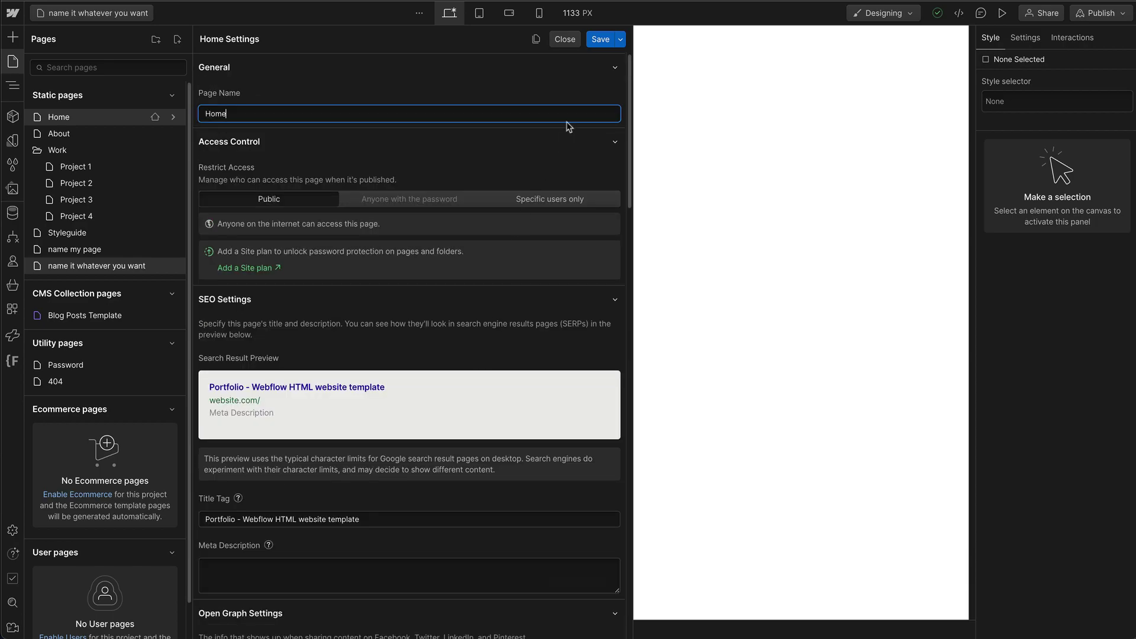
pyautogui.click(601, 40)
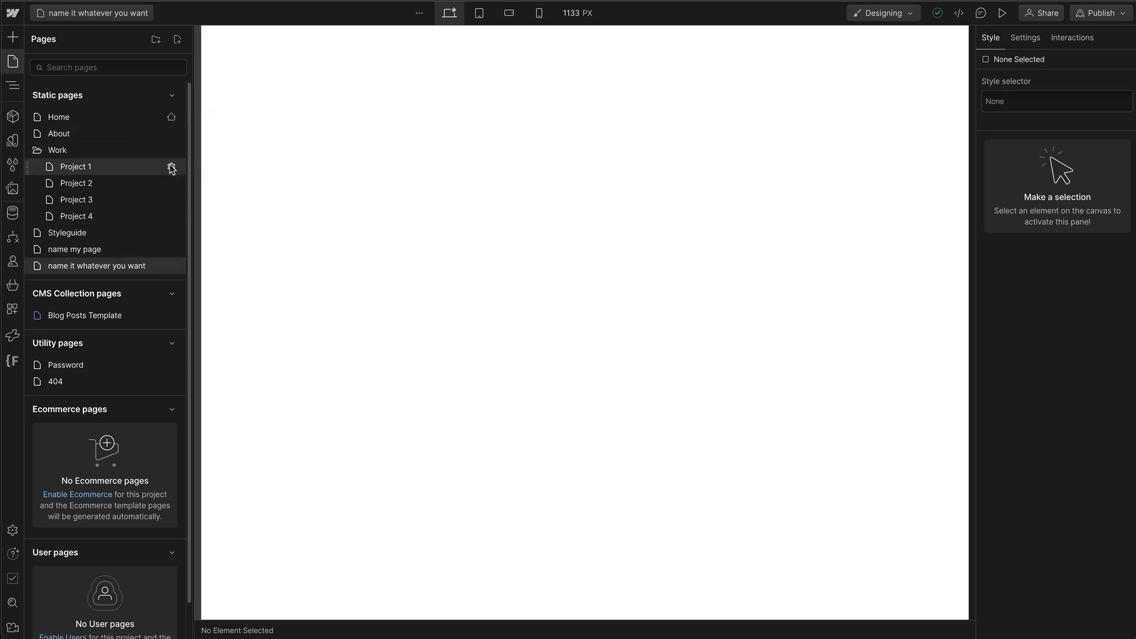
# - Open Project 1's page settings and cancel the Delete Page prompt, keeping the page
pyautogui.click(171, 168)
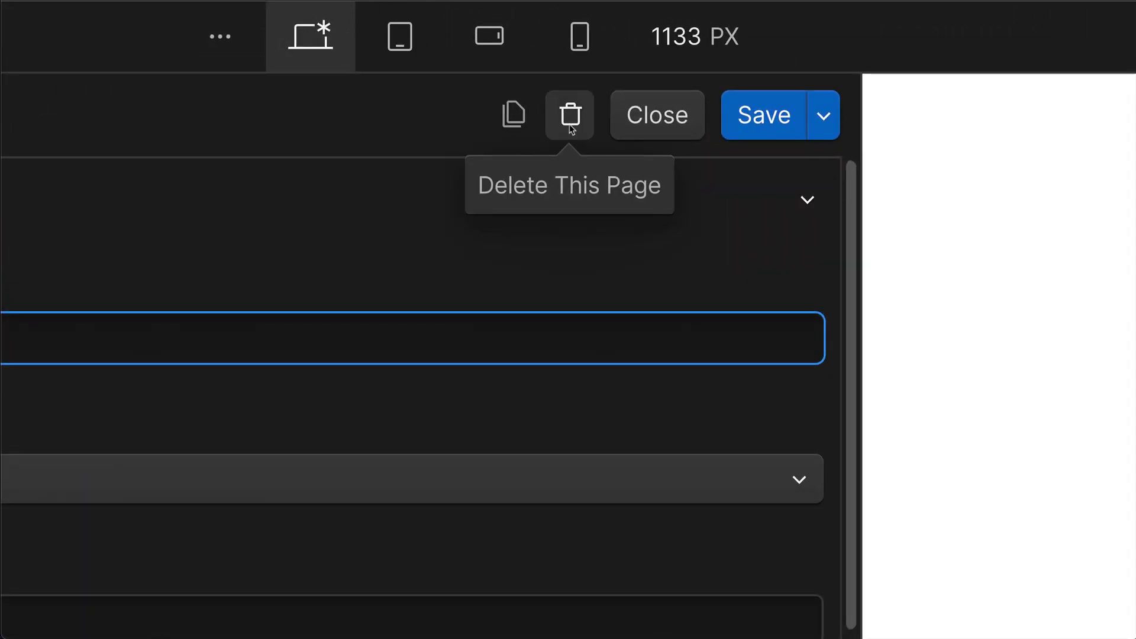
pyautogui.click(571, 127)
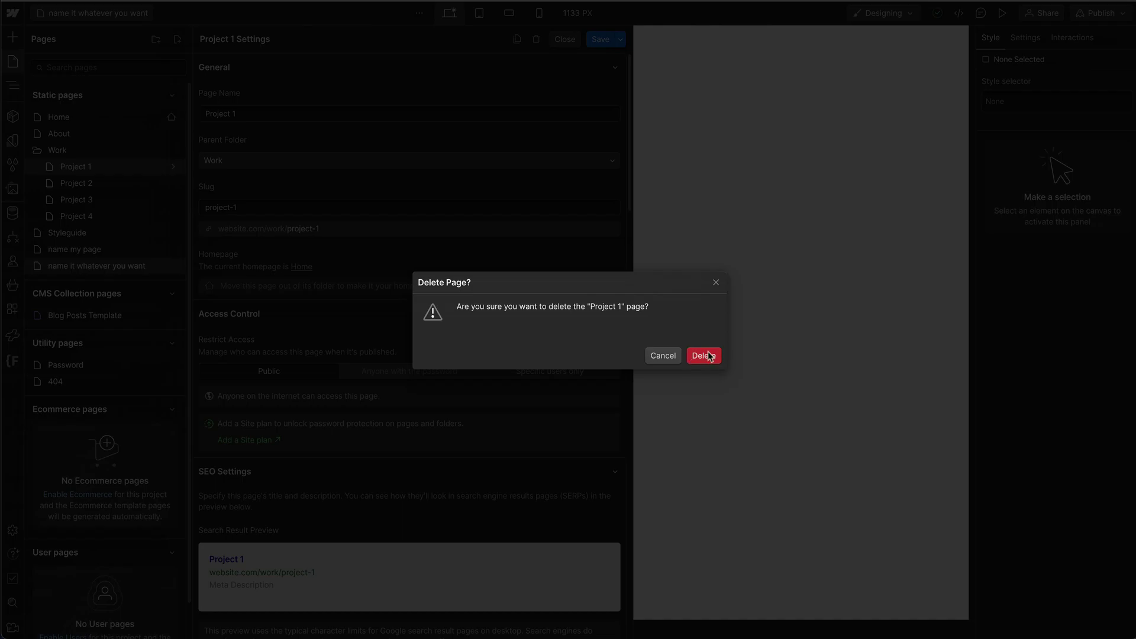
pyautogui.click(716, 284)
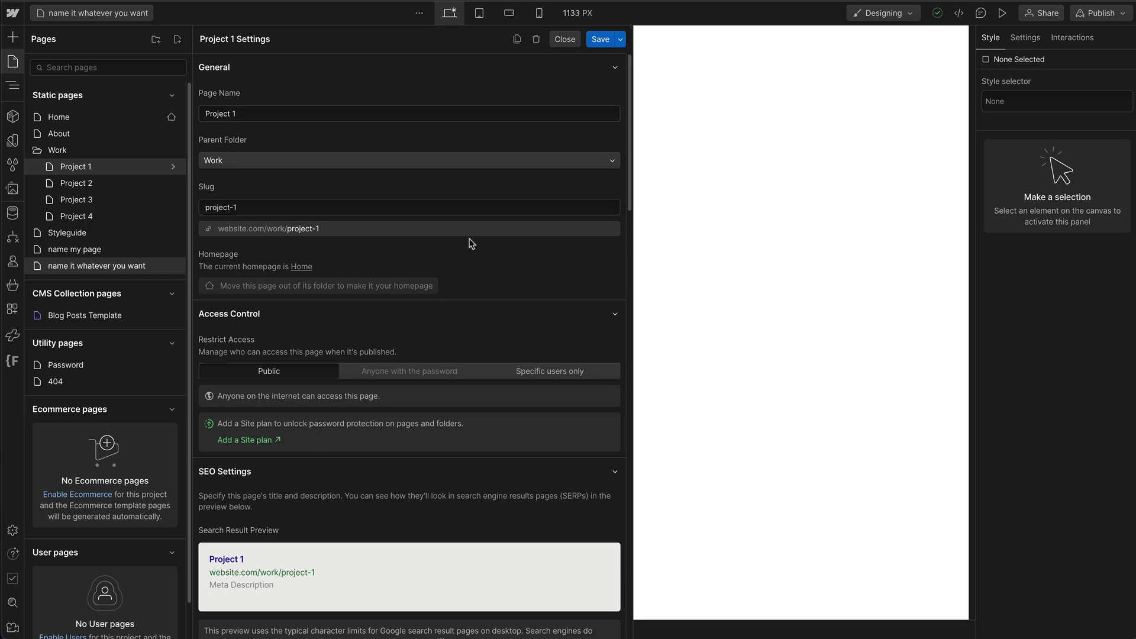
# - Replace Project 1's slug with 'and-you-can-change-it-to-whatever-you-want'
pyautogui.click(259, 212)
pyautogui.hotkey('ctrl', 'a')
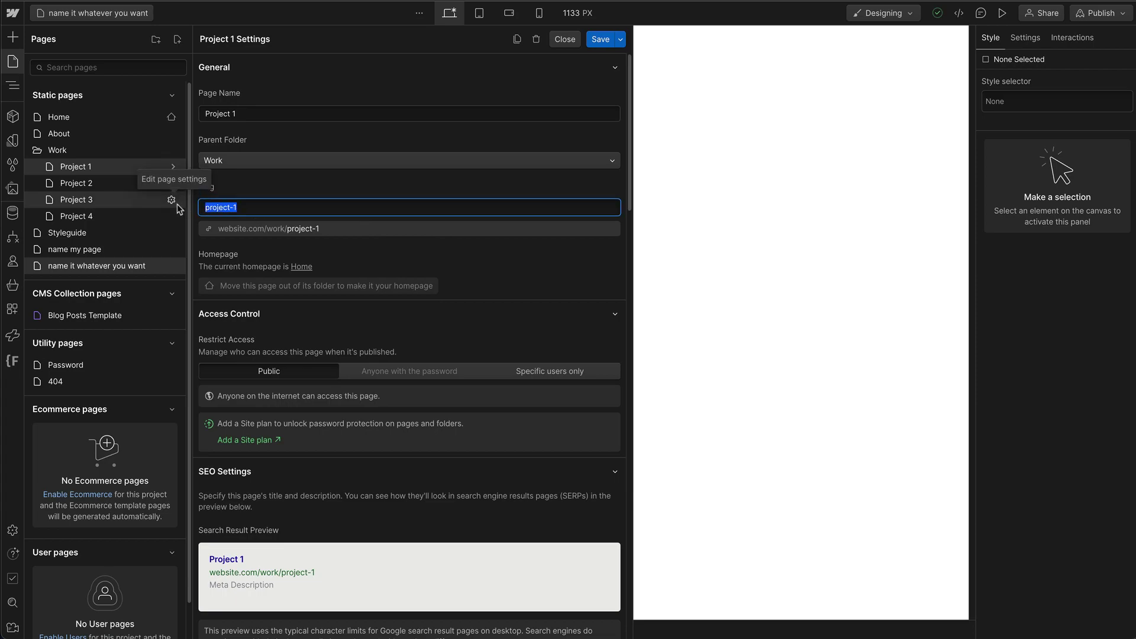
pyautogui.write('and you can change i')
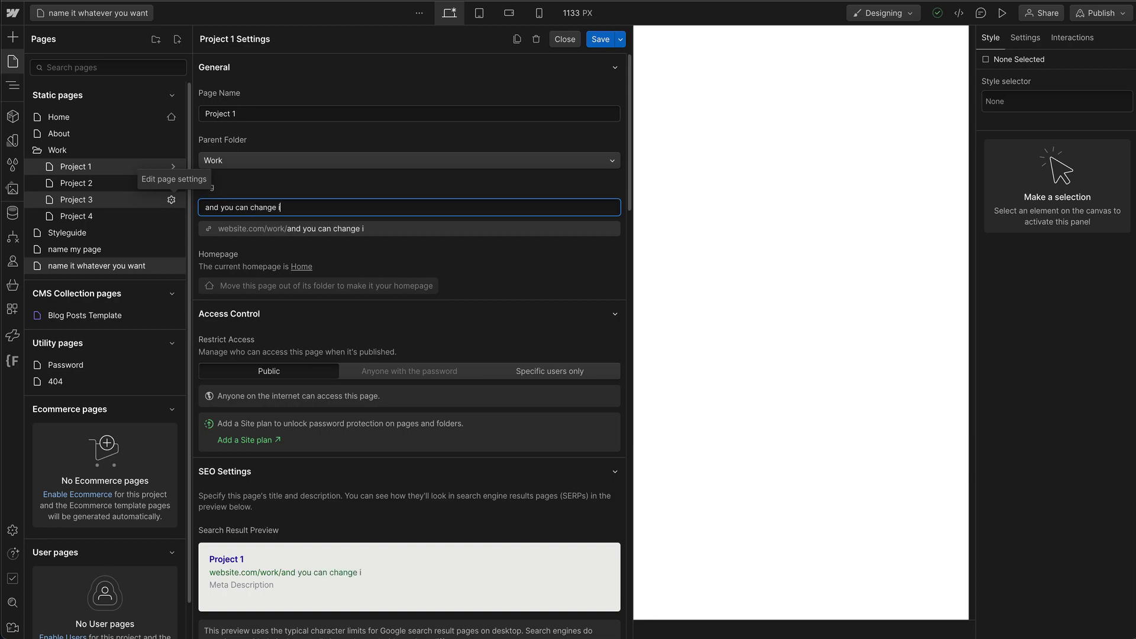
pyautogui.write('t to whatever you want')
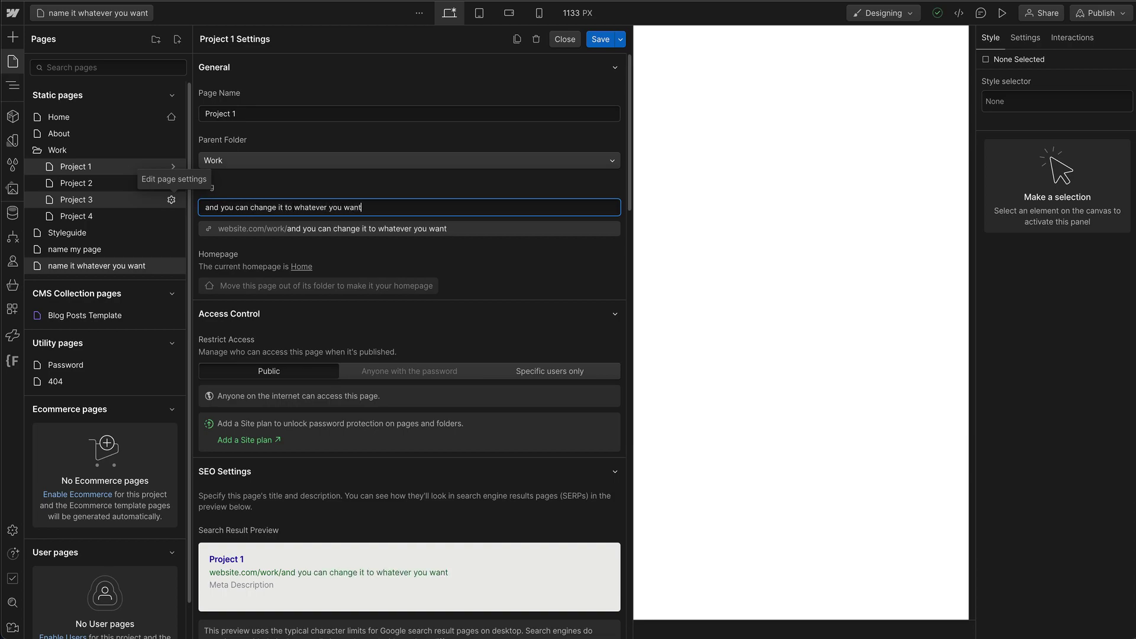
pyautogui.click(475, 269)
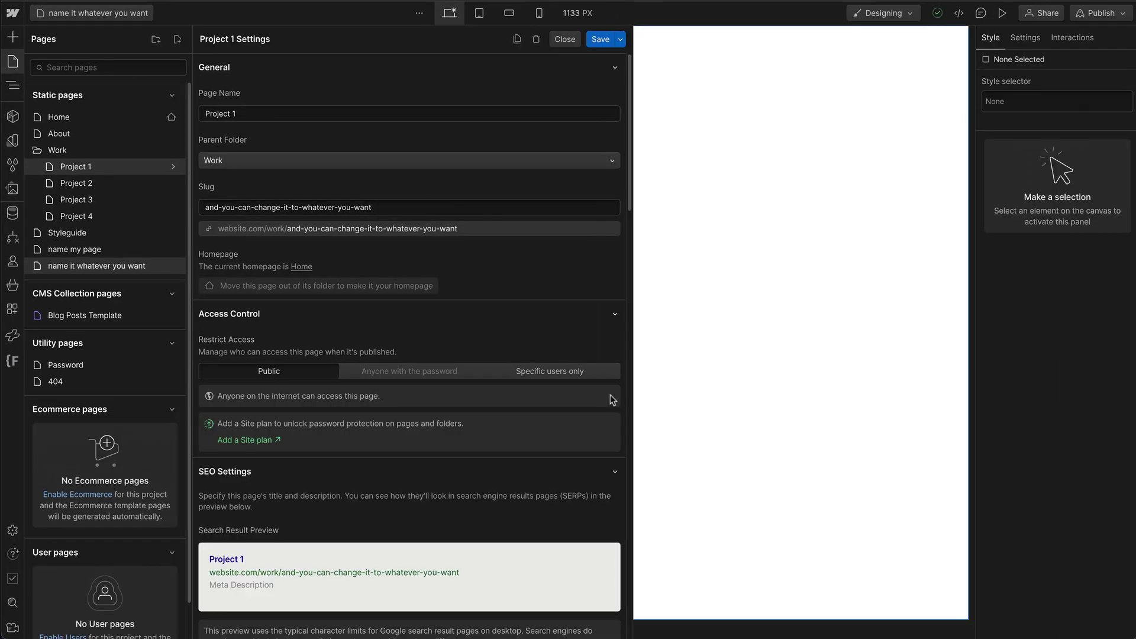
# - Set Project 1's title tag to 'For example' and meta description to 'You already understant what this is for'
pyautogui.scroll(-1, 418, 393)
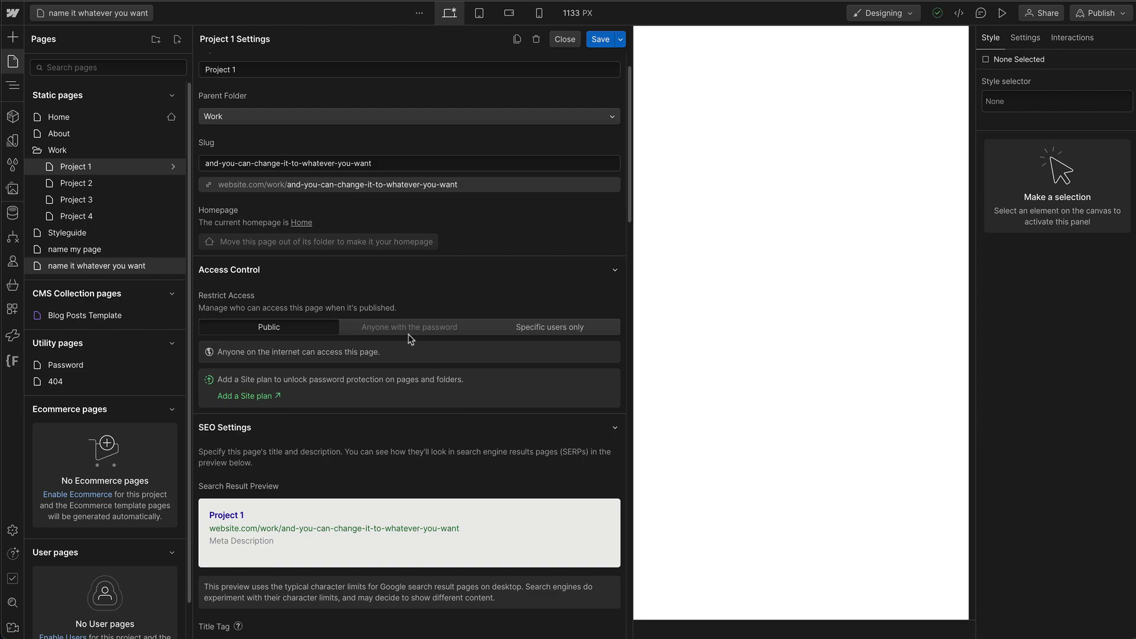
pyautogui.scroll(-1, 451, 385)
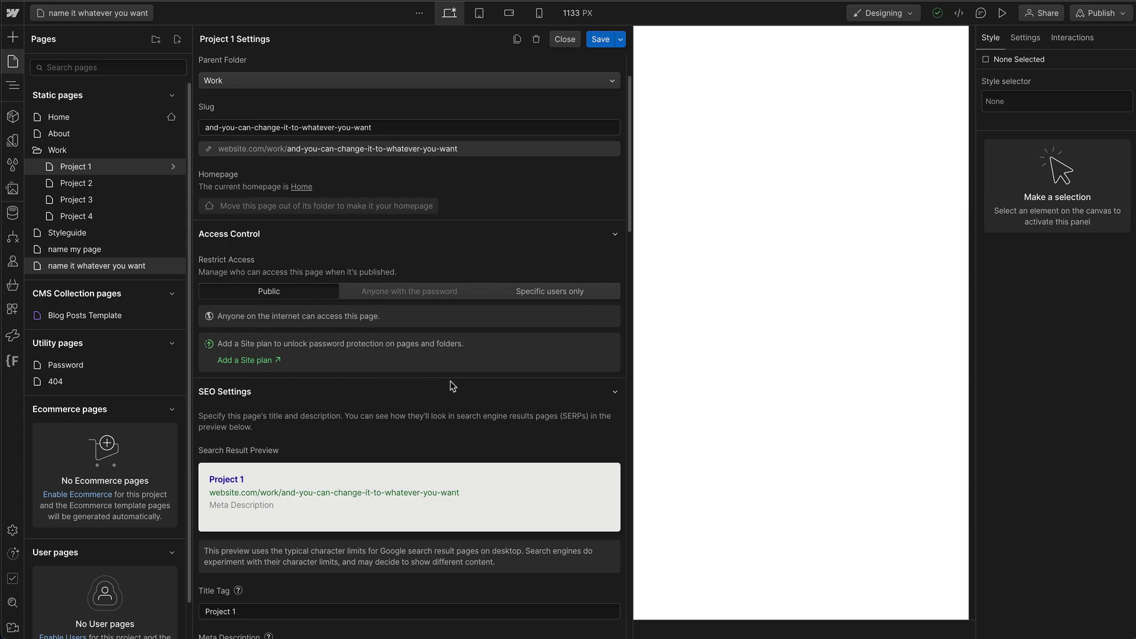
pyautogui.scroll(-5, 452, 386)
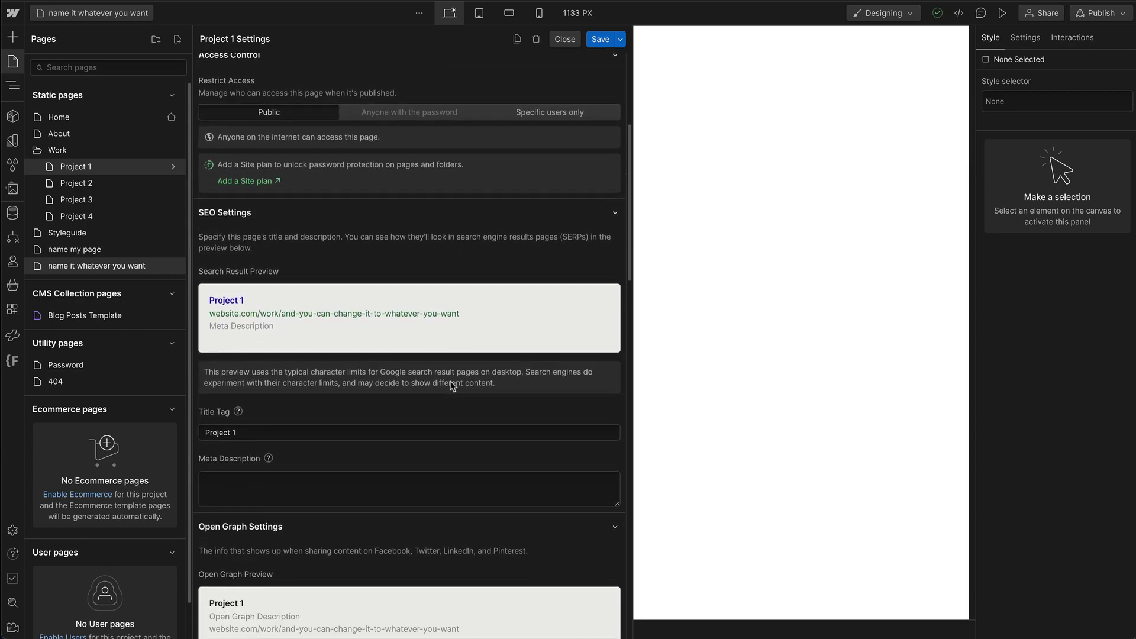
pyautogui.scroll(-2, 452, 385)
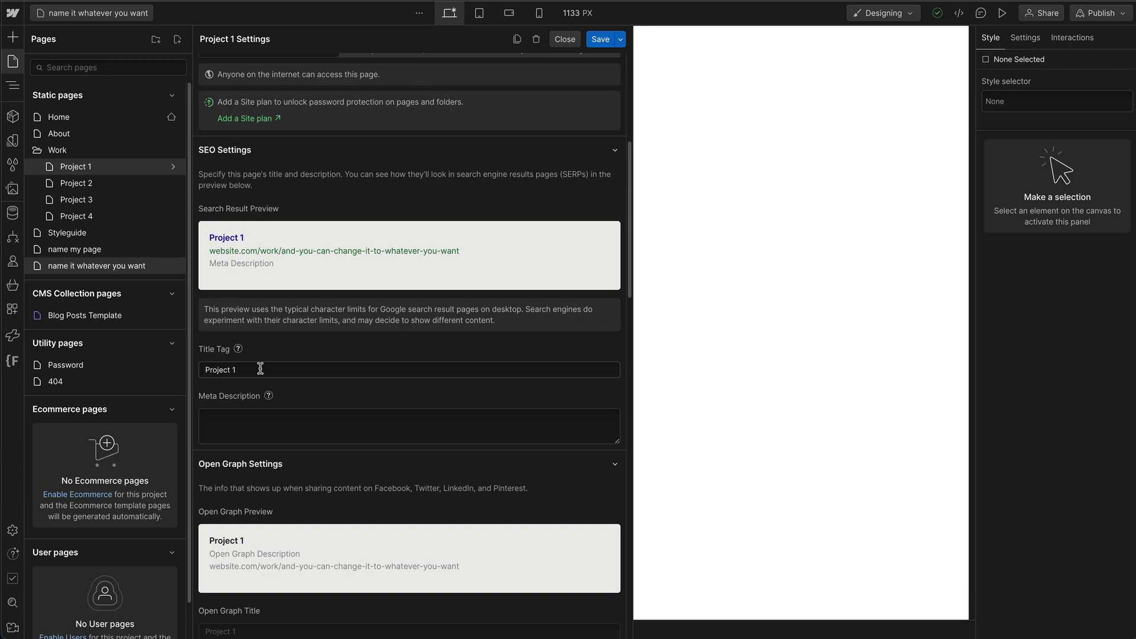
pyautogui.moveTo(248, 369); pyautogui.dragTo(198, 369)
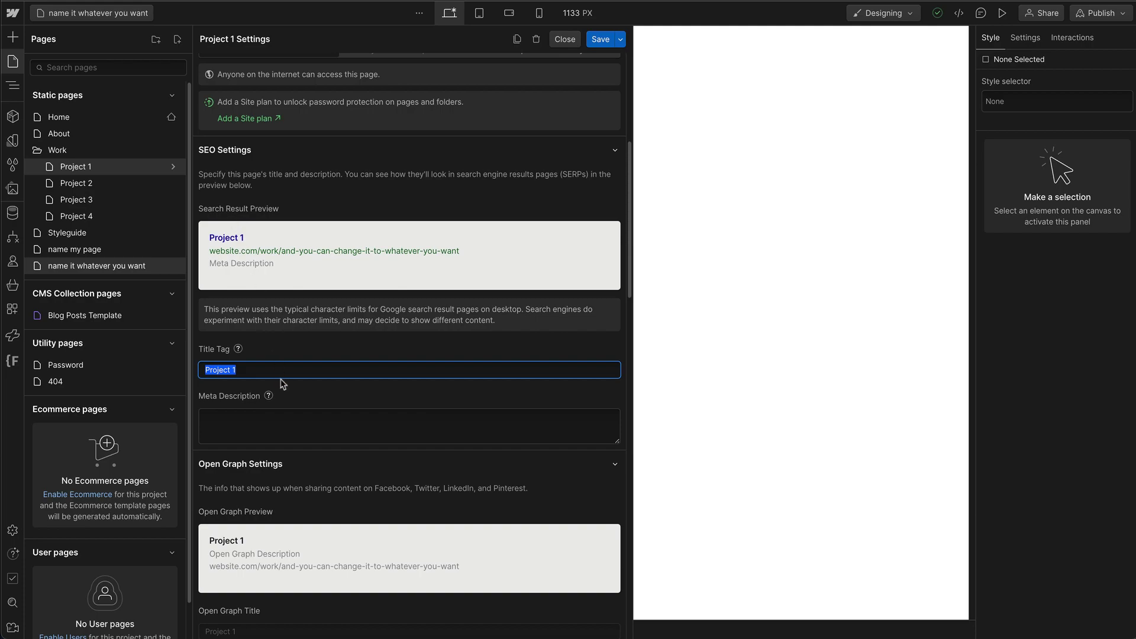
pyautogui.write('For example')
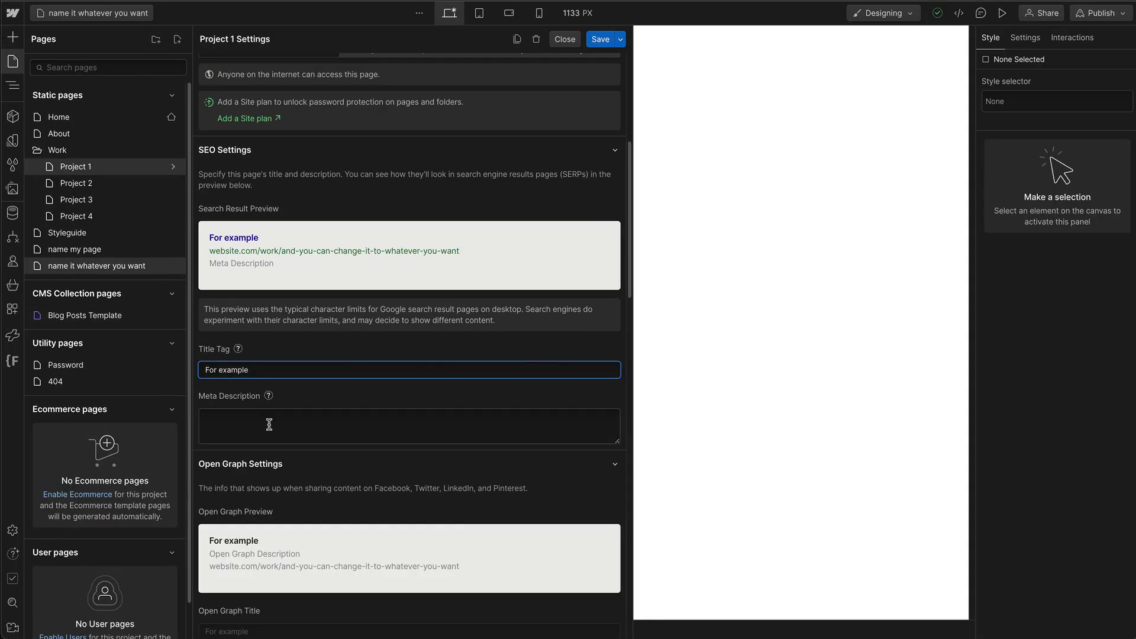
pyautogui.click(274, 418)
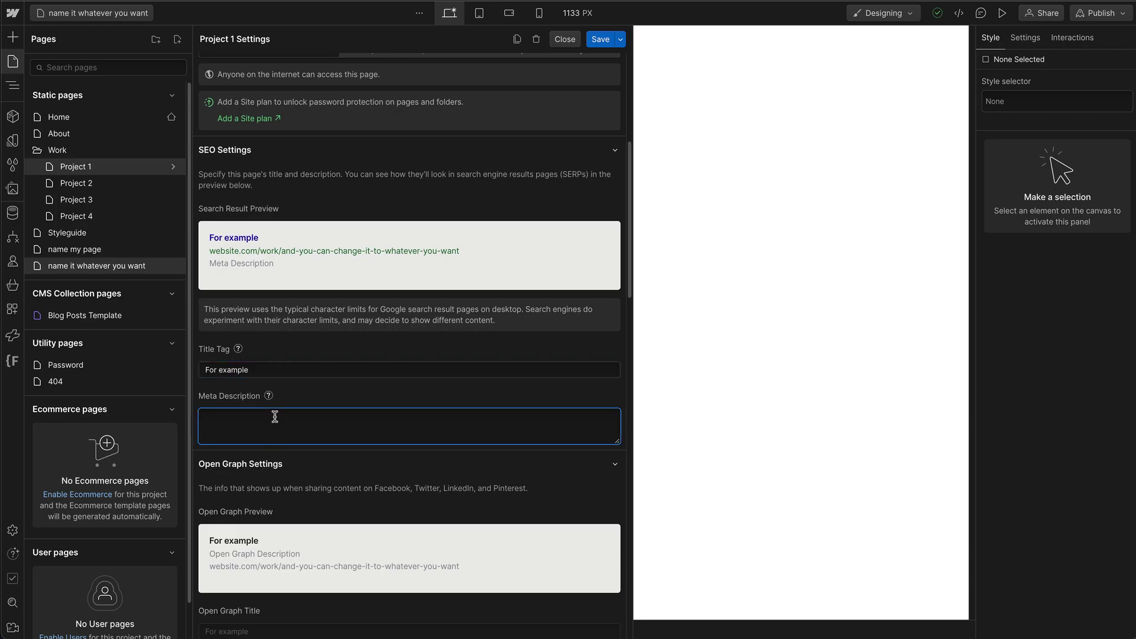
pyautogui.write('You already ')
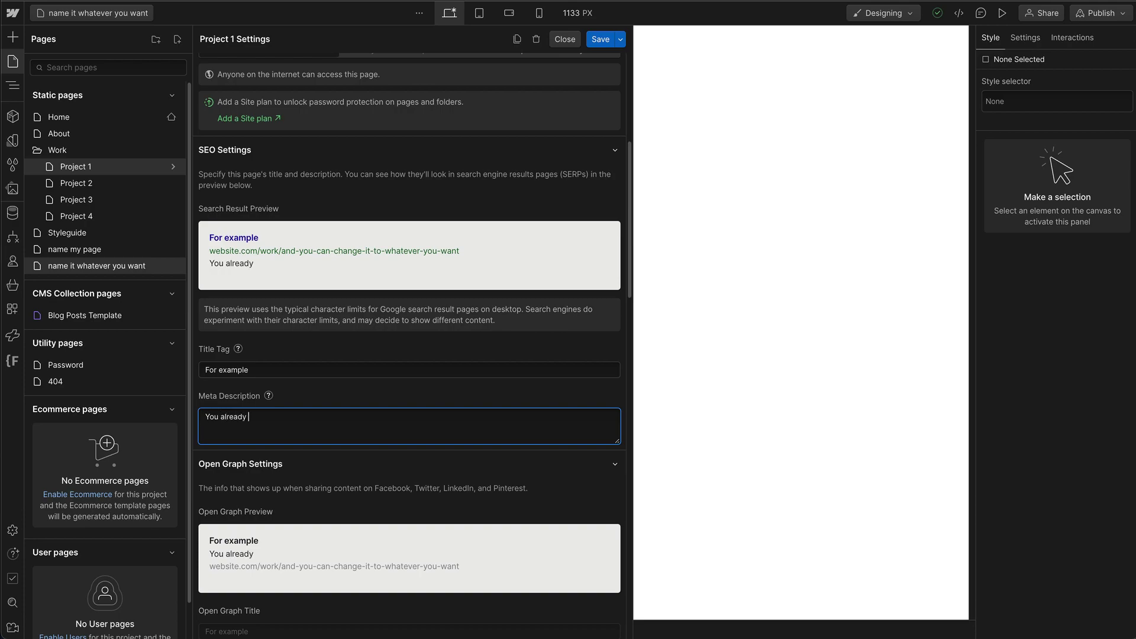
pyautogui.write('understant ')
pyautogui.write('what this is for')
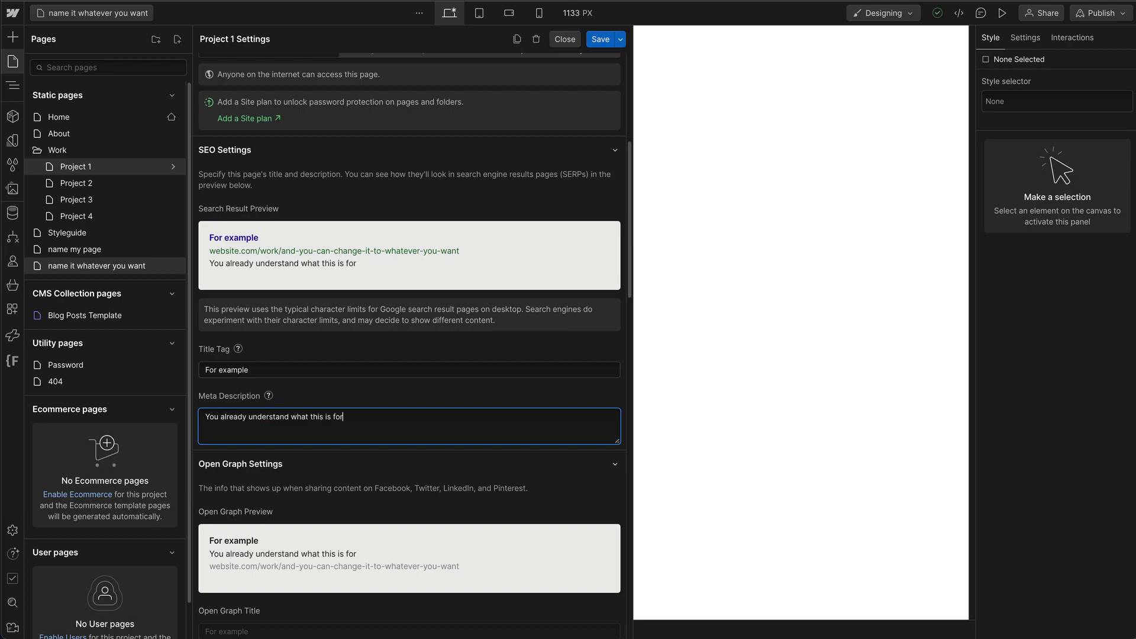
pyautogui.scroll(-3, 301, 437)
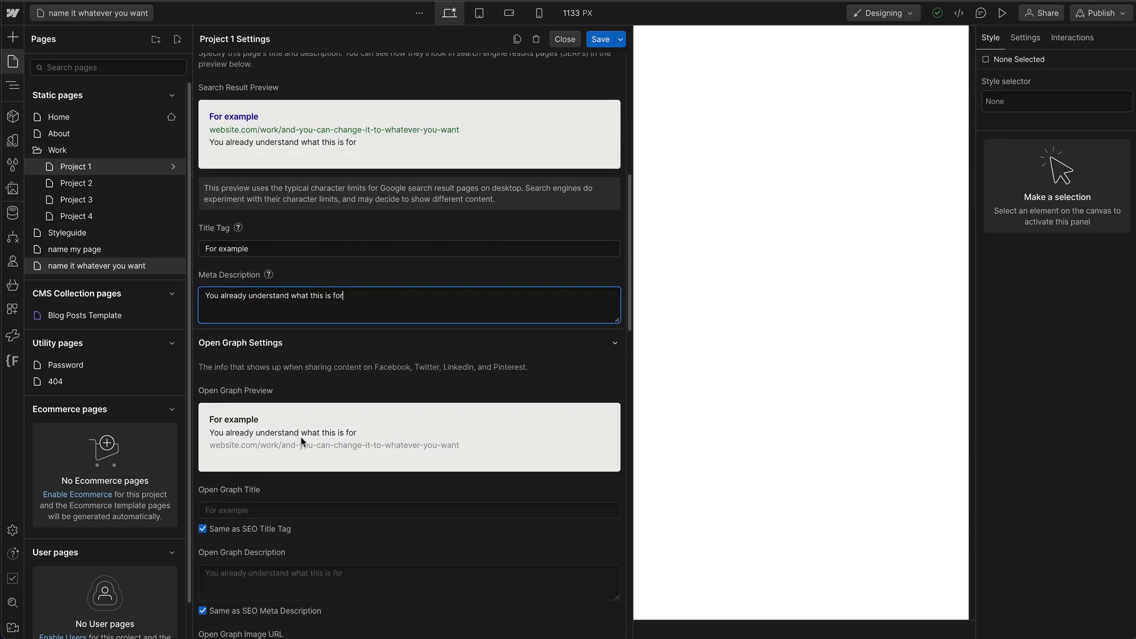
pyautogui.scroll(-2, 301, 437)
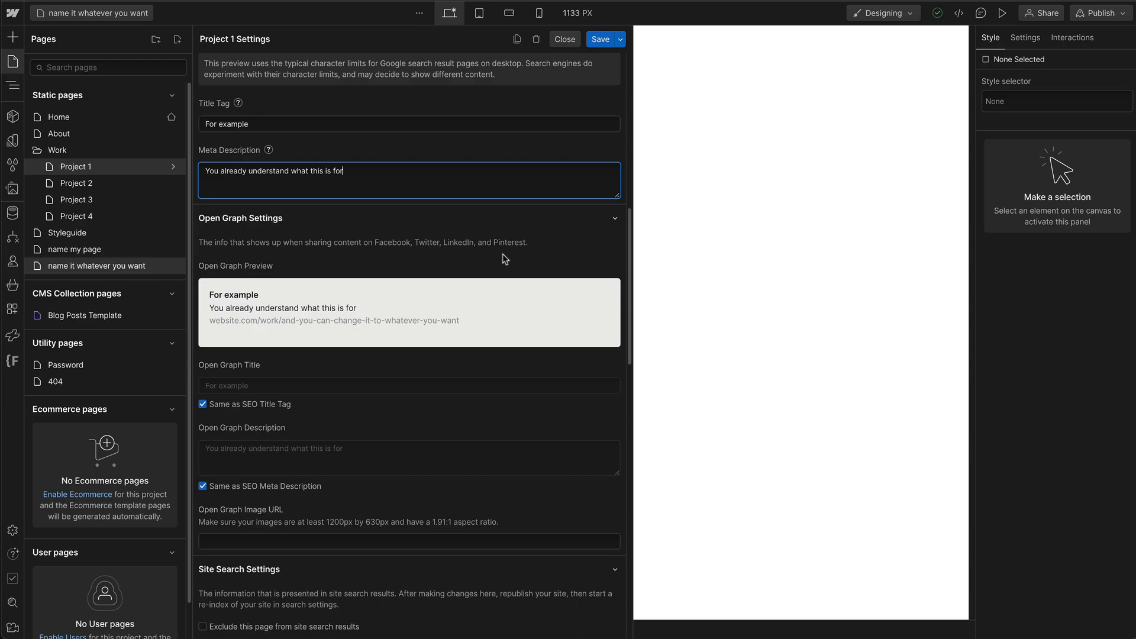
pyautogui.scroll(-1, 395, 385)
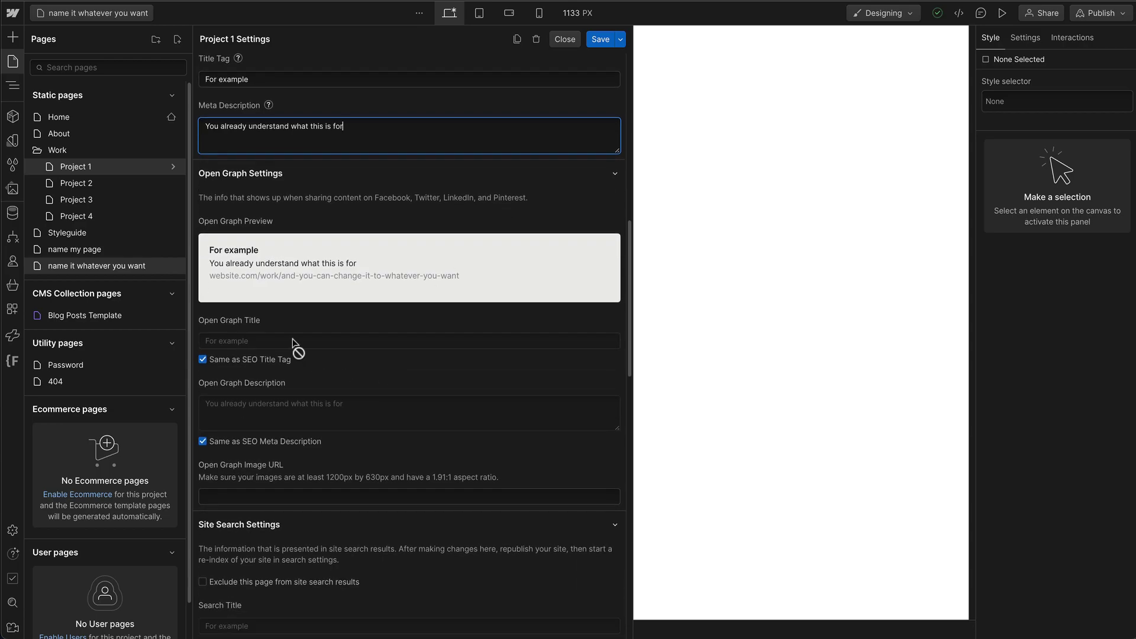
pyautogui.scroll(-3, 294, 344)
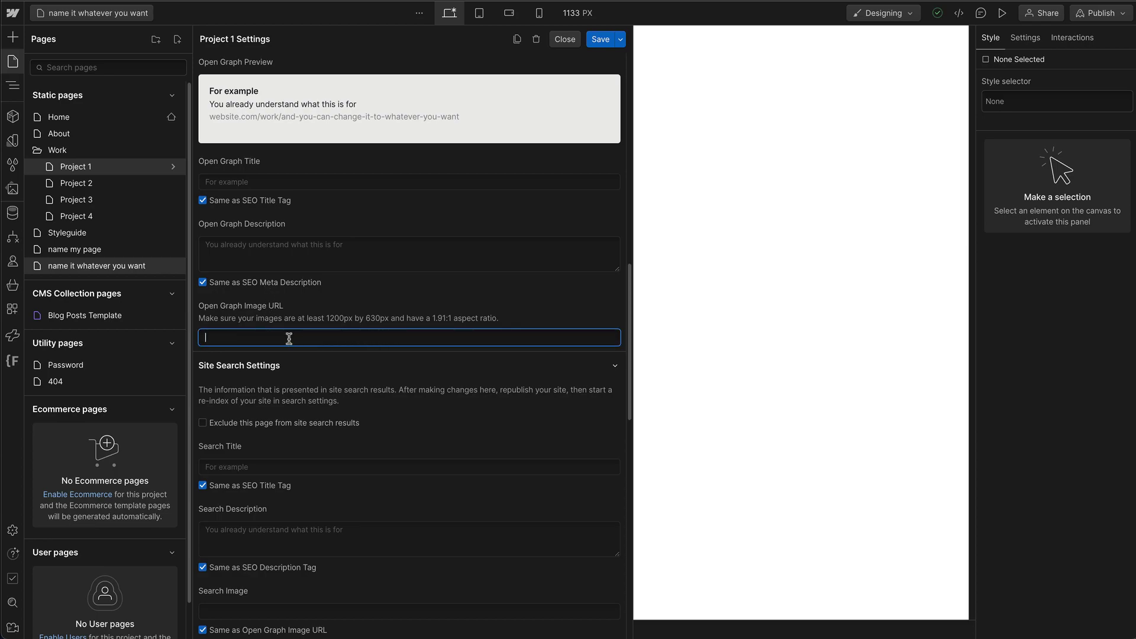
pyautogui.scroll(2, 302, 338)
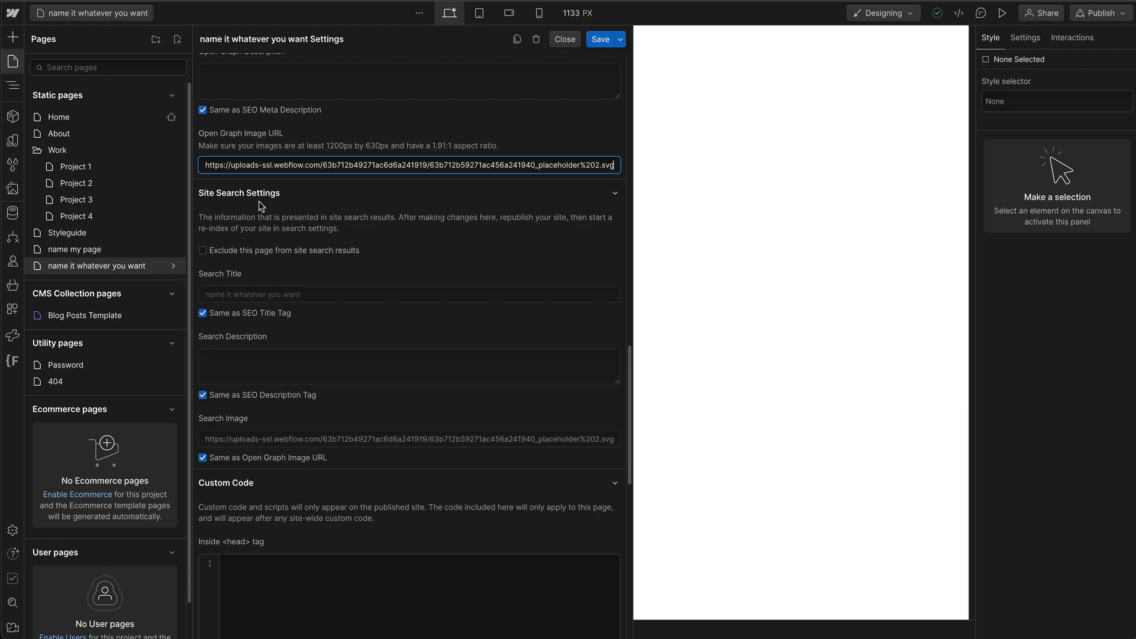
# - Go to the Custom Code section of 'name it whatever you want' settings and select the Before </body> editor
pyautogui.scroll(-3, 367, 338)
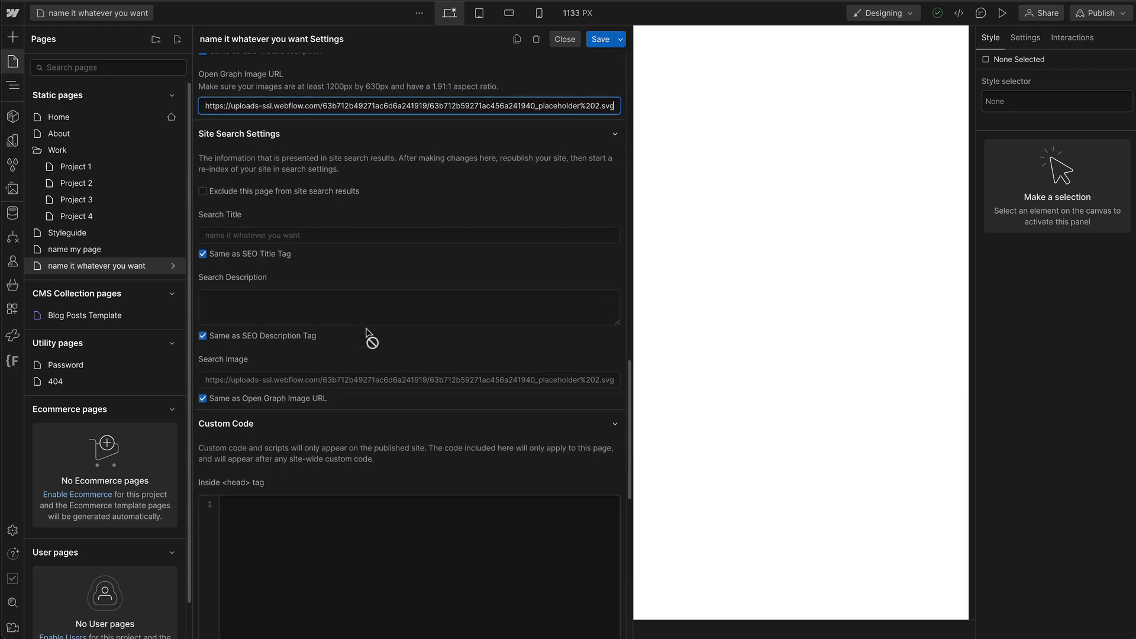
pyautogui.scroll(-9, 367, 342)
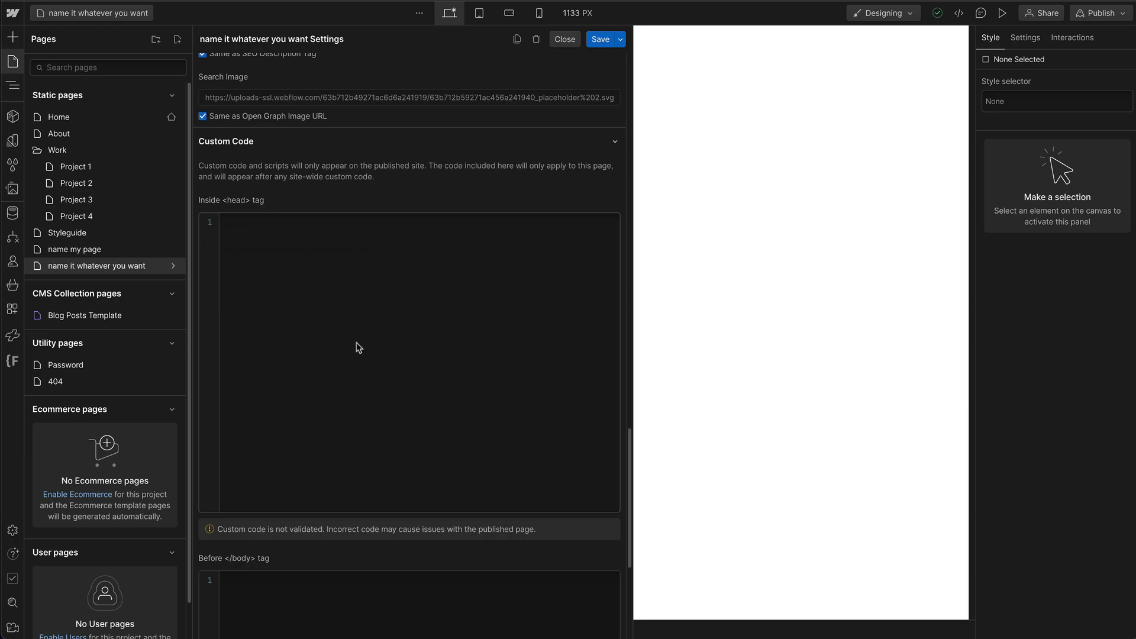
pyautogui.scroll(-7, 357, 347)
pyautogui.click(379, 464)
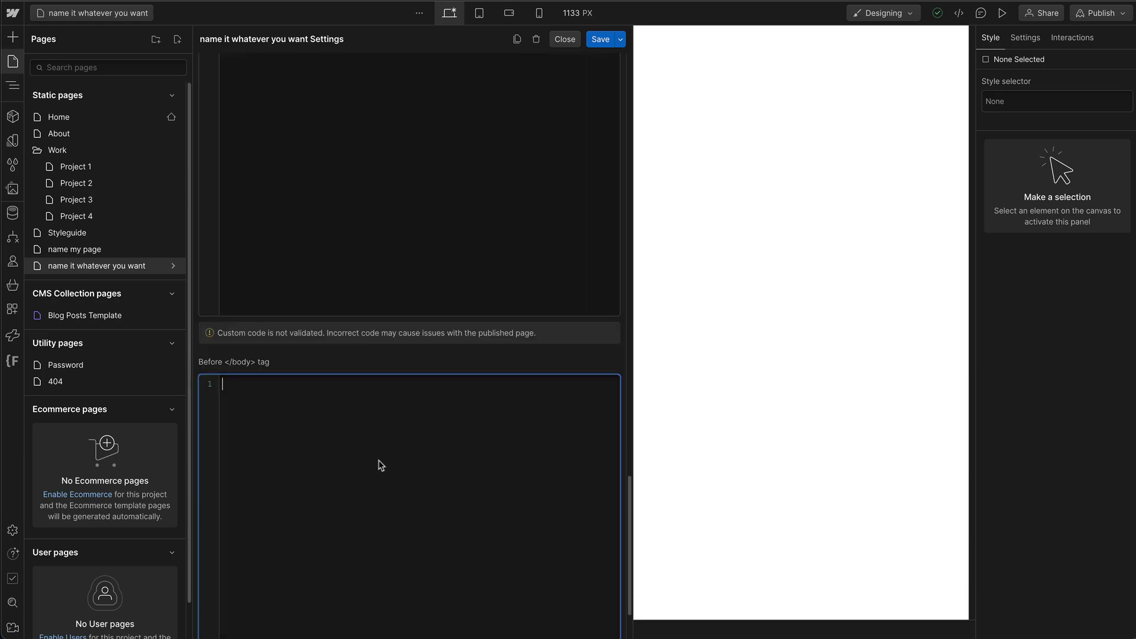